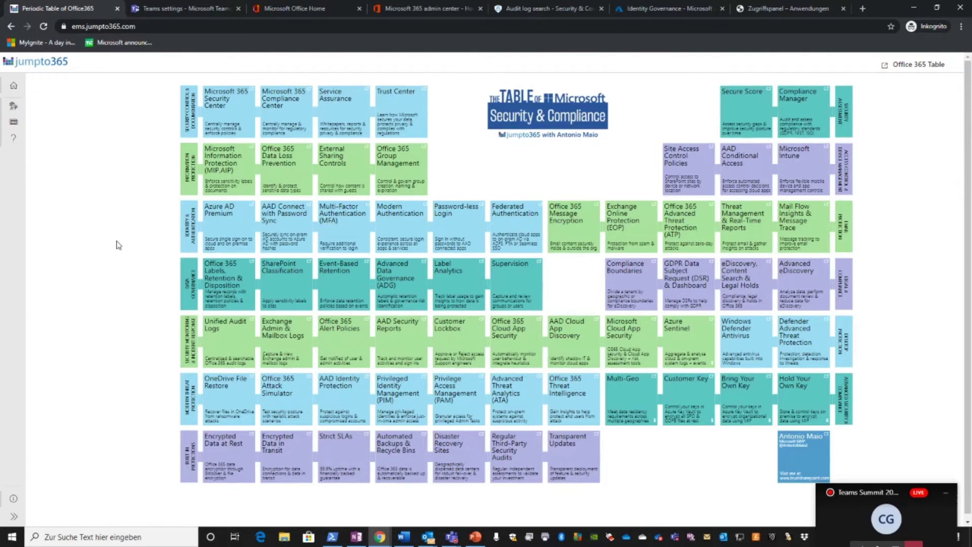
Step: Switch to the Teams admin center and examine the Teams policies, including the options for a new teams policy
click(73, 28)
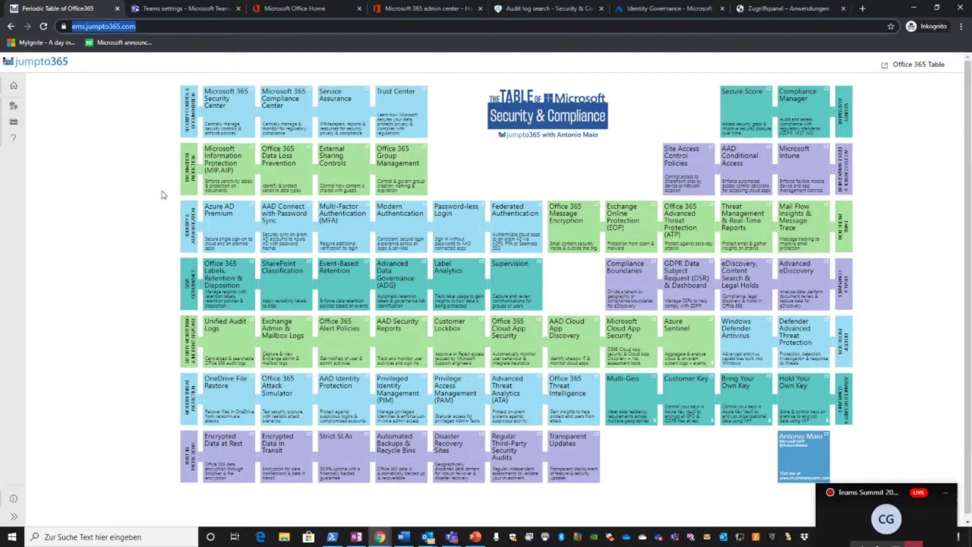
click(164, 8)
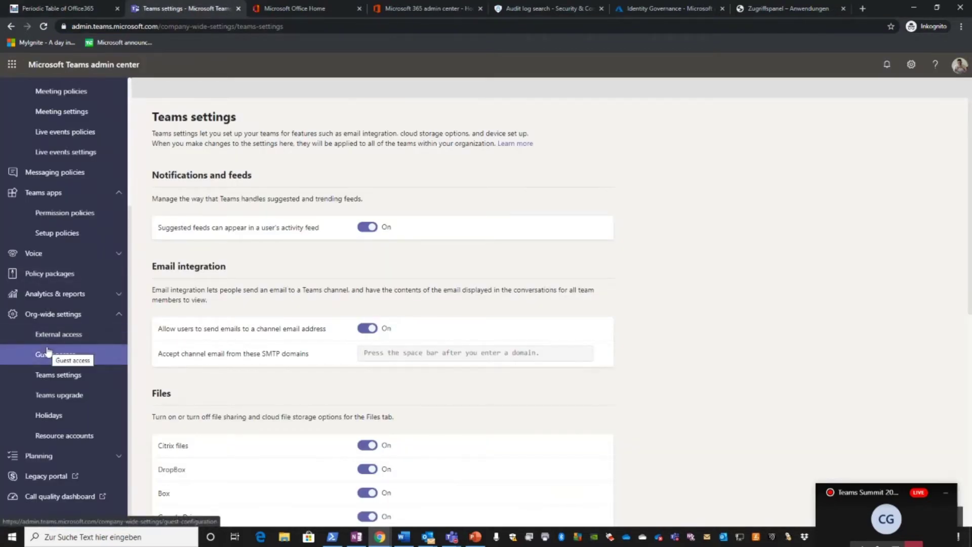
scroll(48, 352, up, 4)
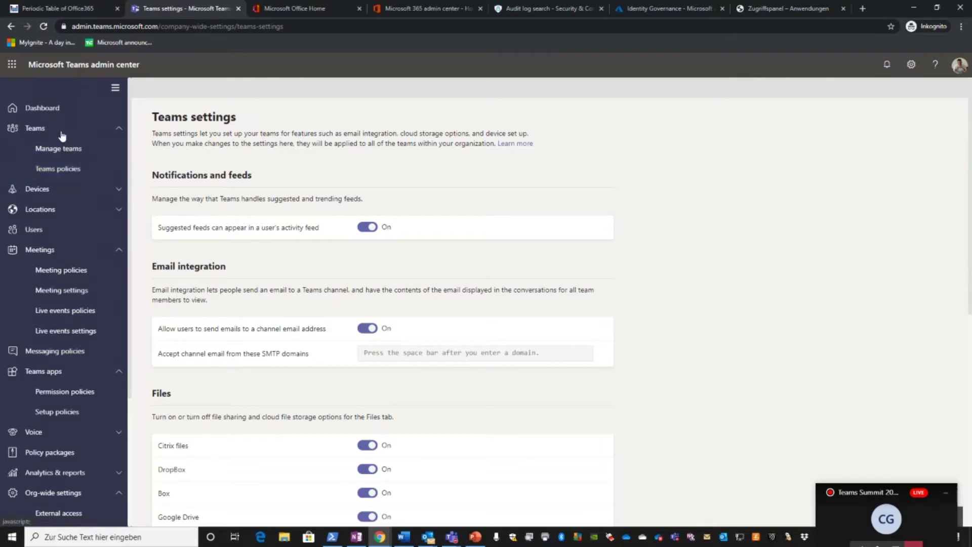
click(63, 169)
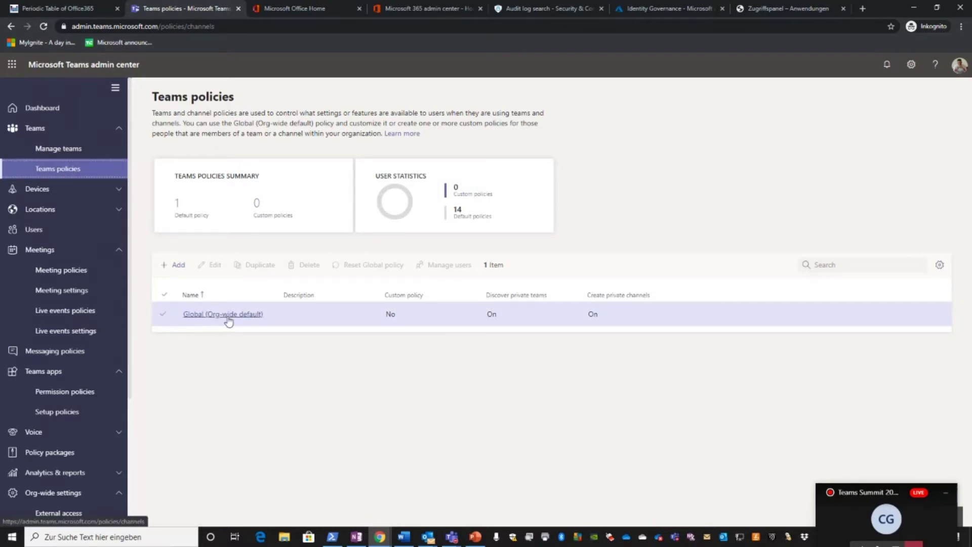
click(174, 268)
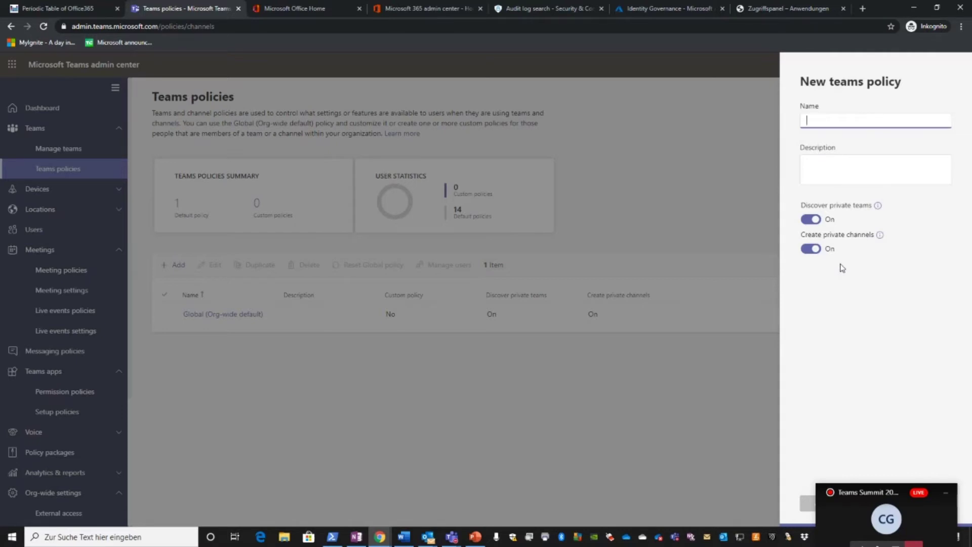
click(672, 384)
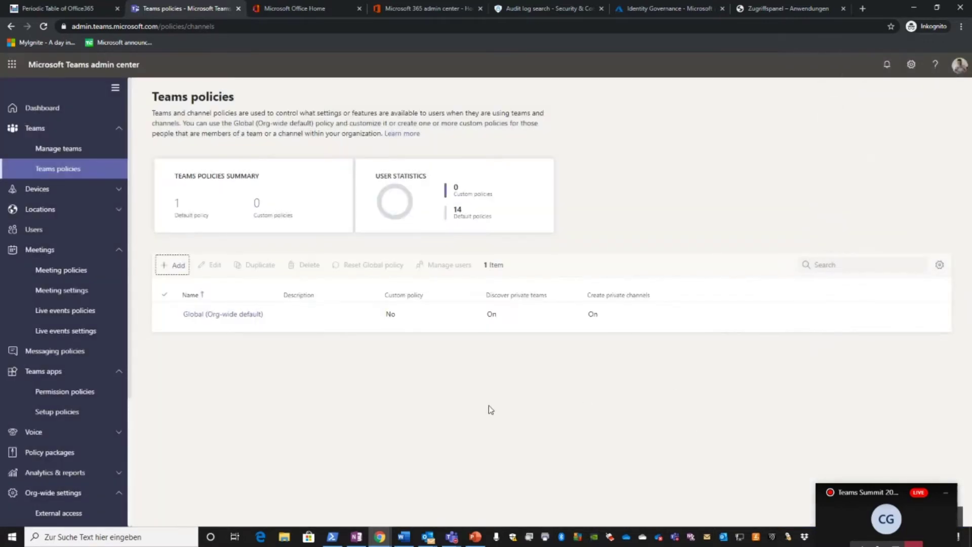
Step: Review the meeting policies, the options offered for a new meeting policy, and the organization's meeting settings
click(62, 272)
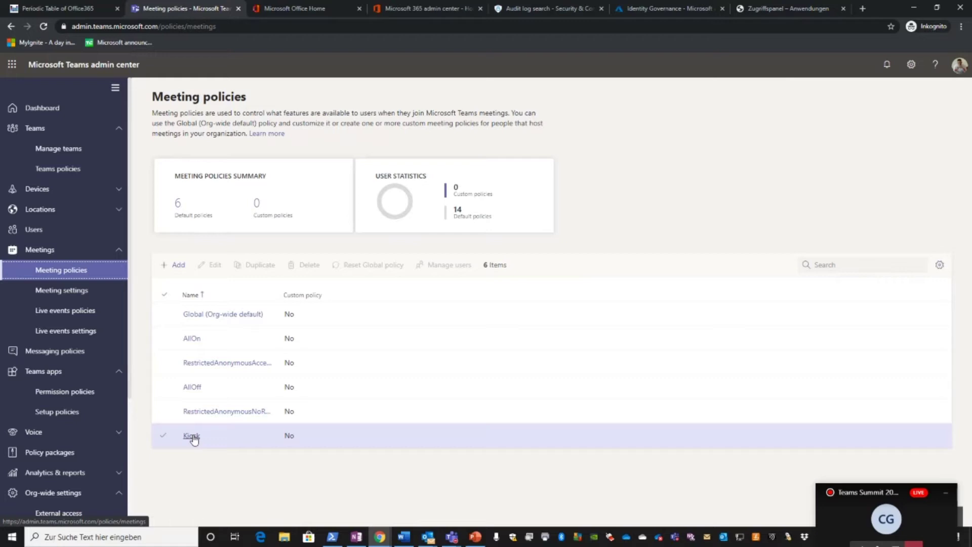
click(177, 266)
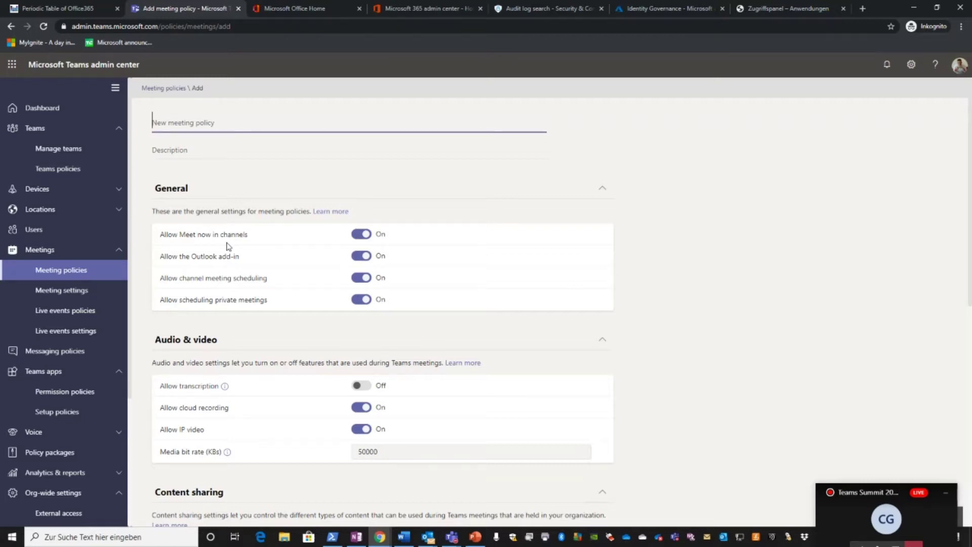
click(72, 295)
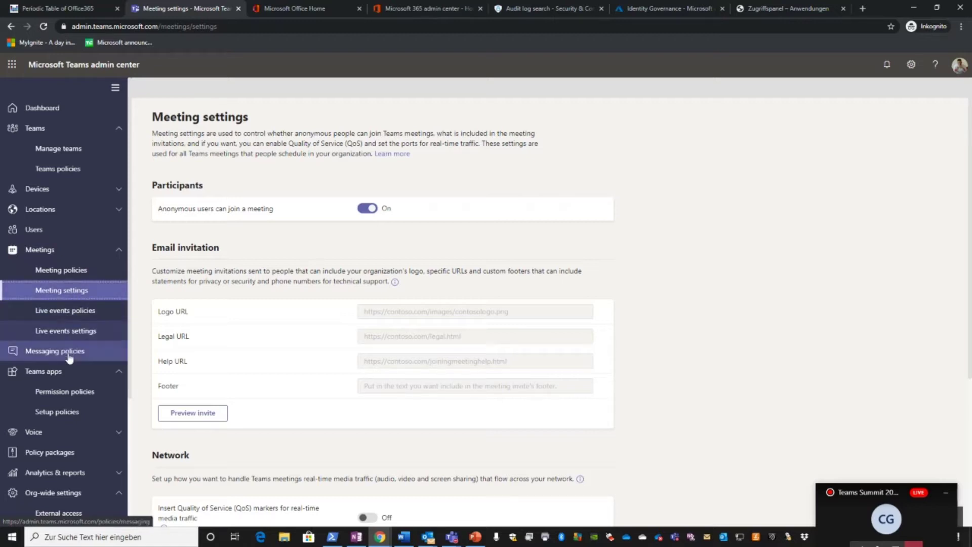
Step: Examine the app permission policies, the form for a new one, and the org-wide app settings down to the blocked apps
click(49, 395)
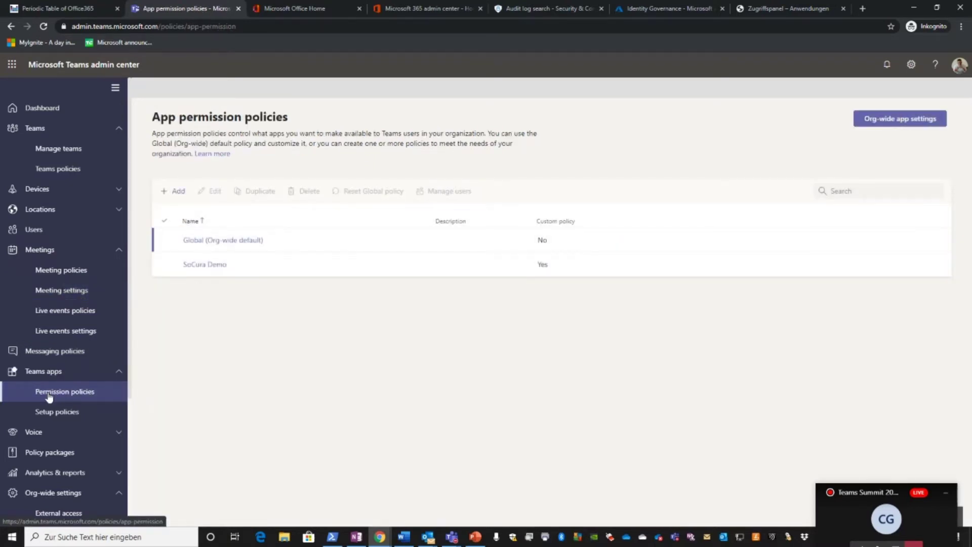
click(171, 191)
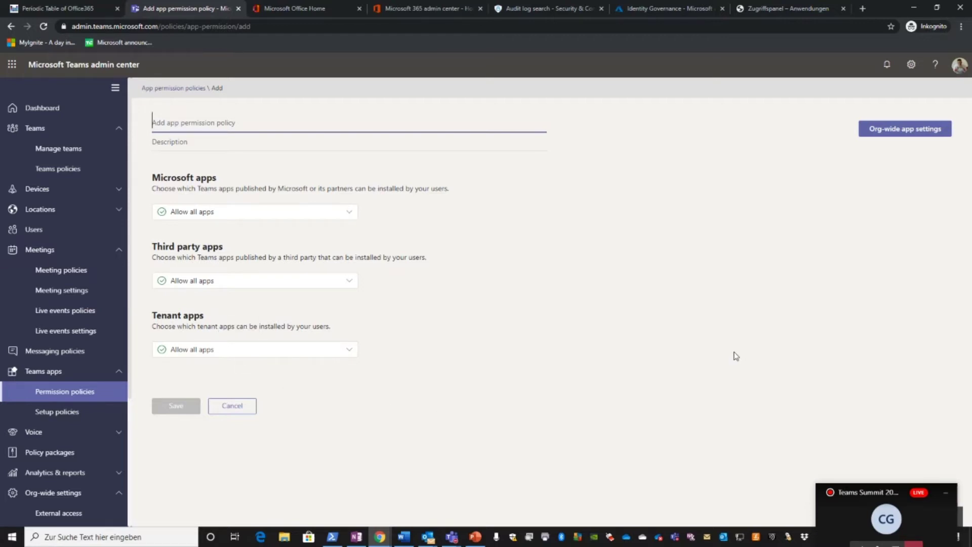
click(905, 132)
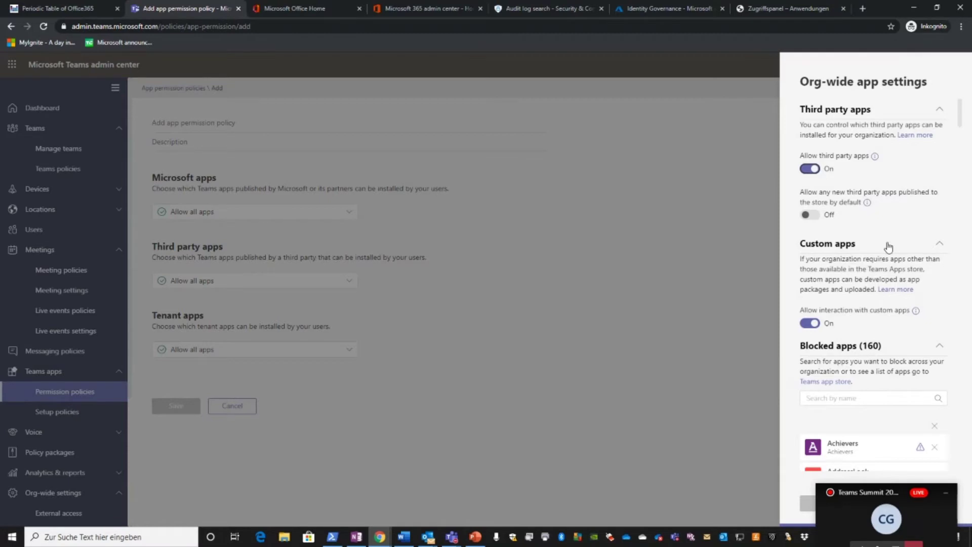
scroll(889, 247, down, 3)
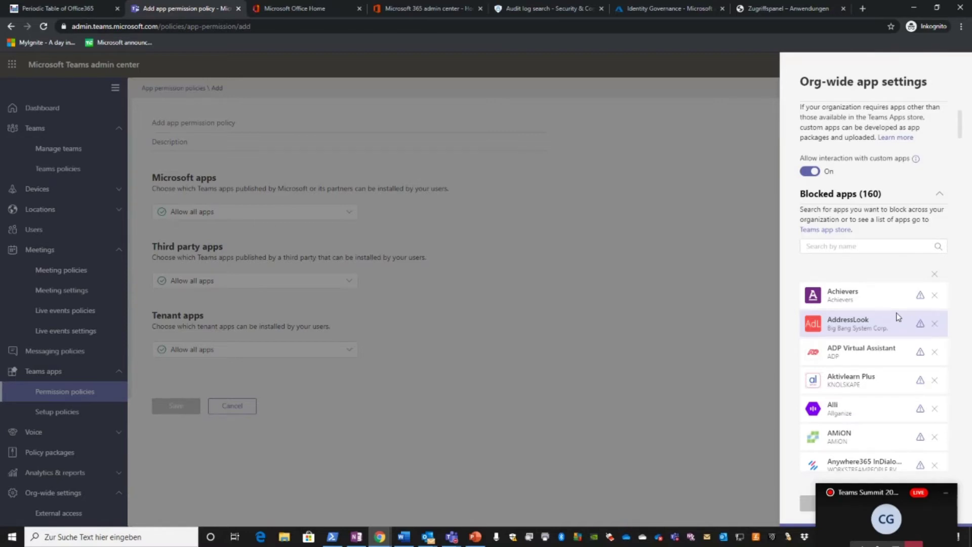
click(723, 328)
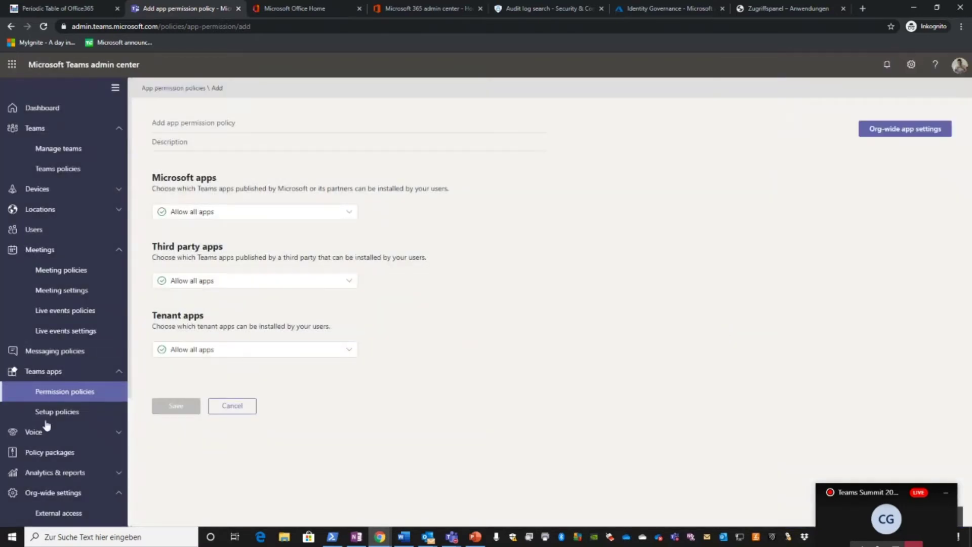
Step: View the policy packages and the app setup policies, including the pinned apps in a new app setup policy
scroll(56, 418, down, 2)
click(57, 356)
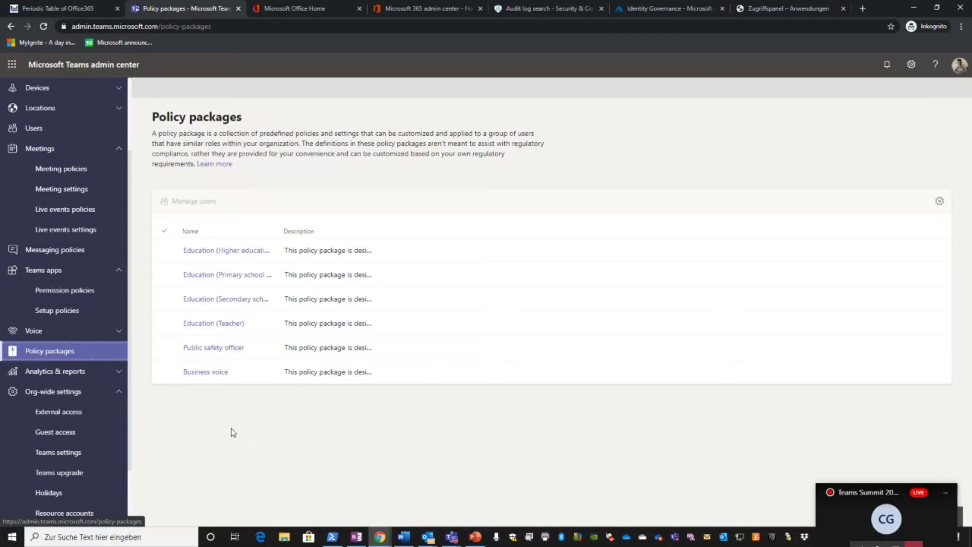
click(62, 315)
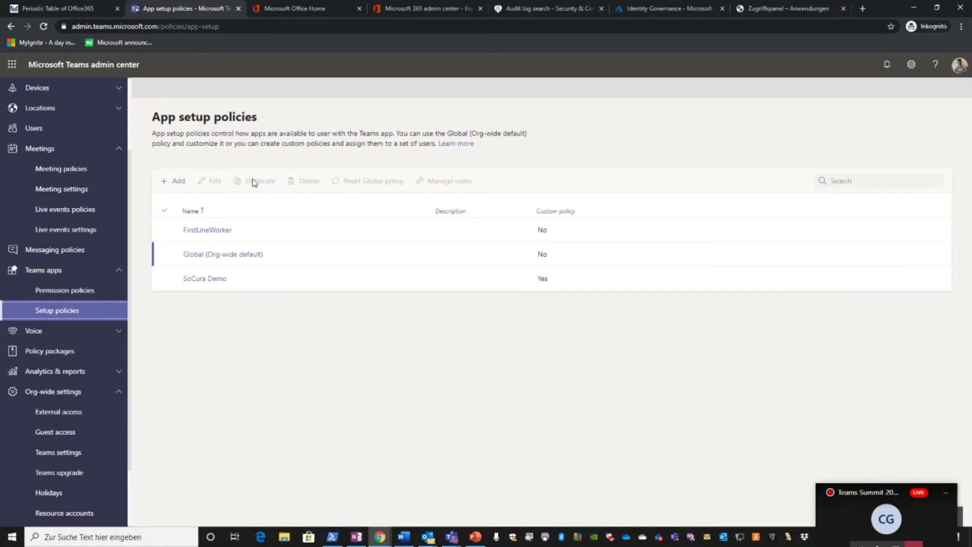
click(176, 182)
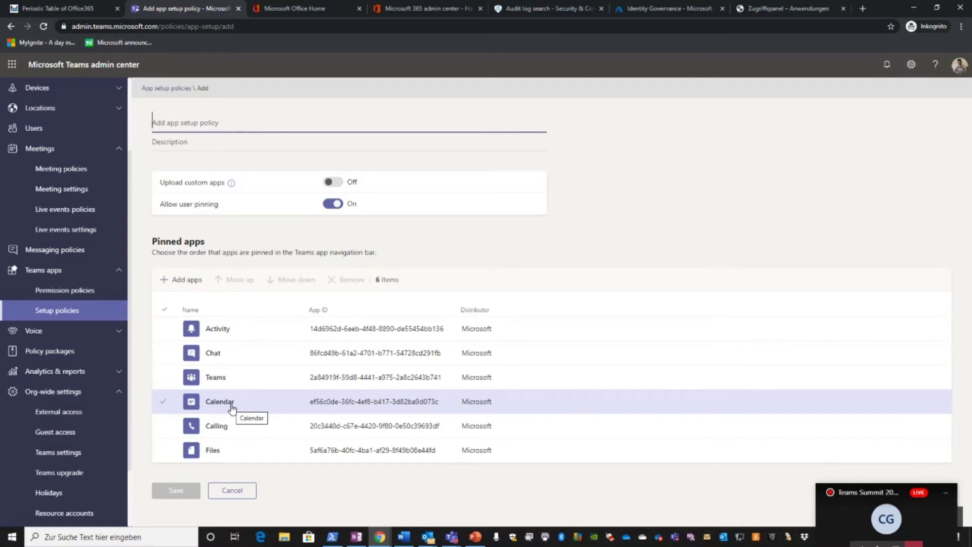
Step: Check the Microsoft Teams Admin Center slide in PowerPoint and return to the Teams admin center
click(475, 538)
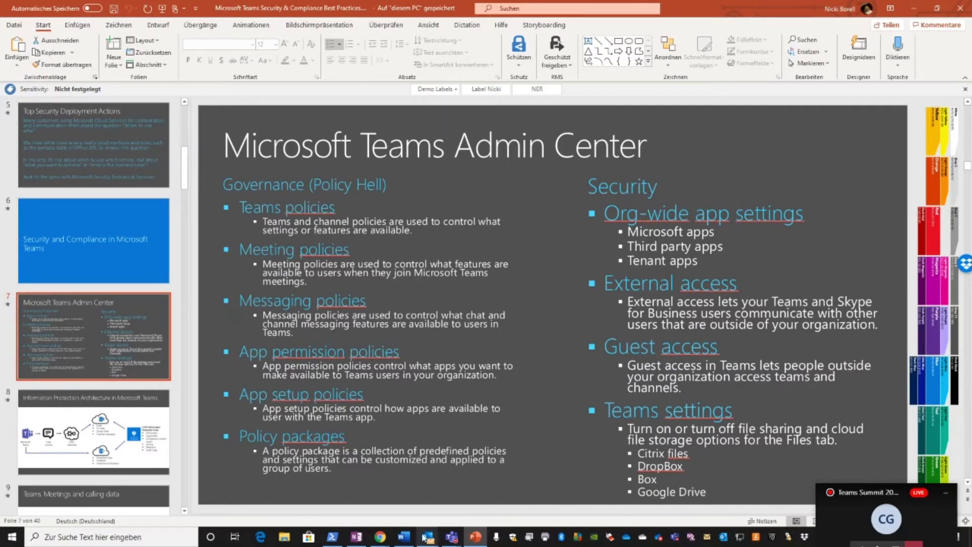
mouse_move(381, 537)
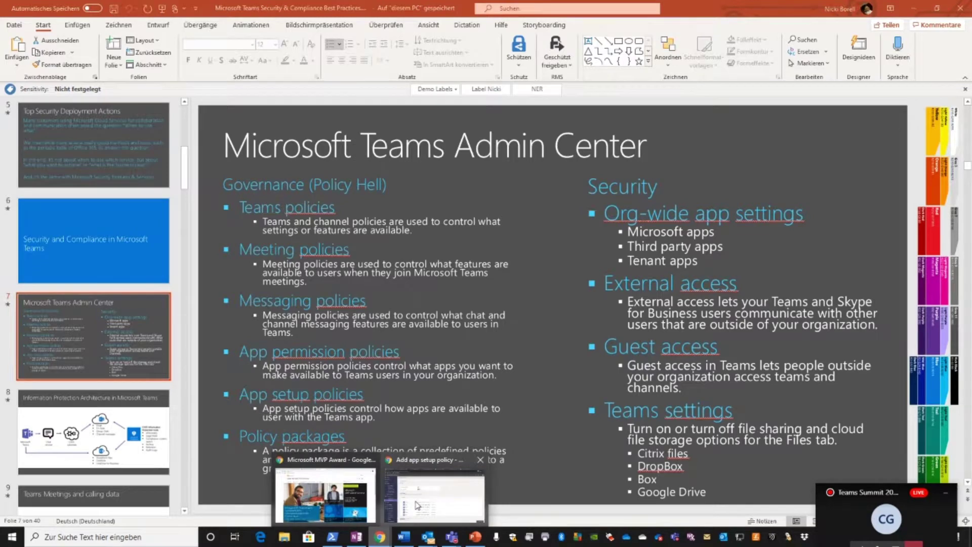
click(417, 505)
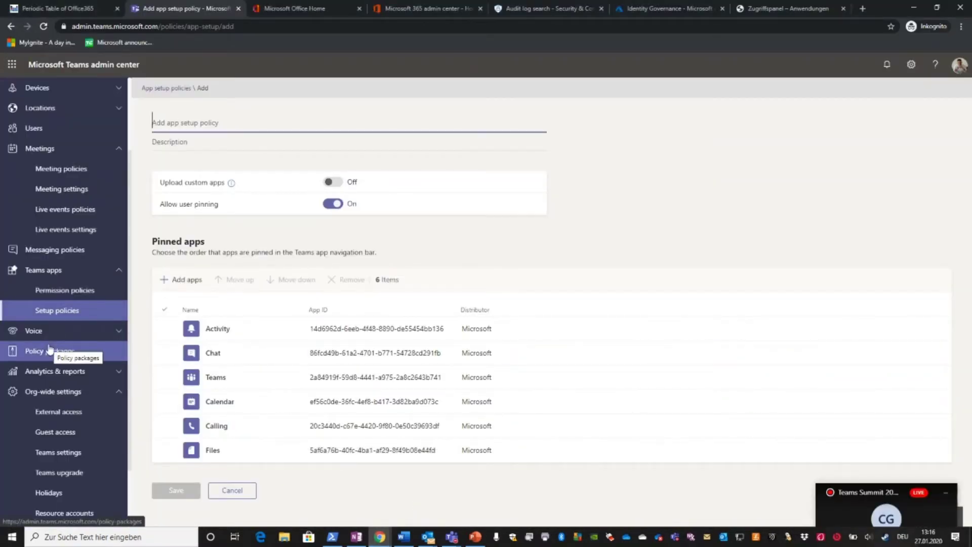
Step: Review the org-wide settings for external access and guest access
scroll(59, 391, up, 3)
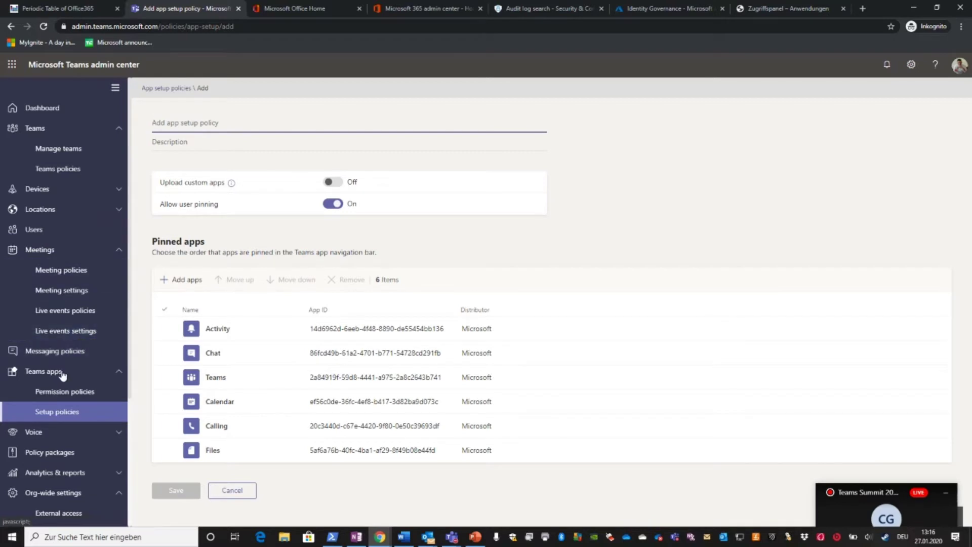
scroll(62, 374, down, 4)
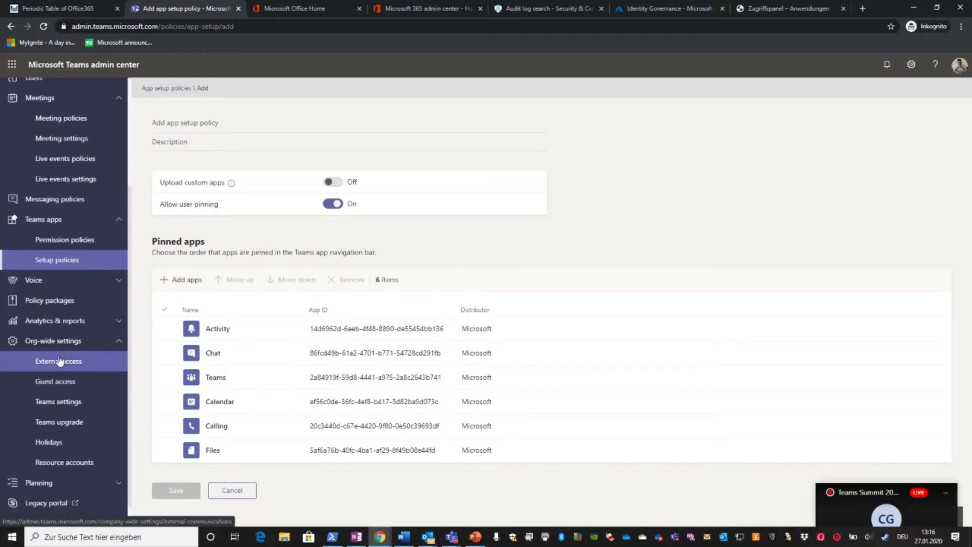
click(60, 361)
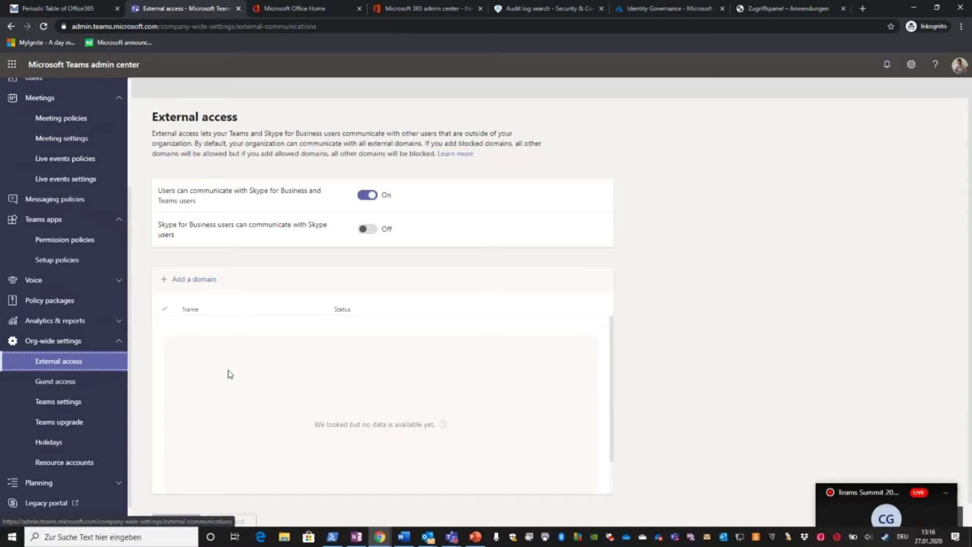
click(61, 388)
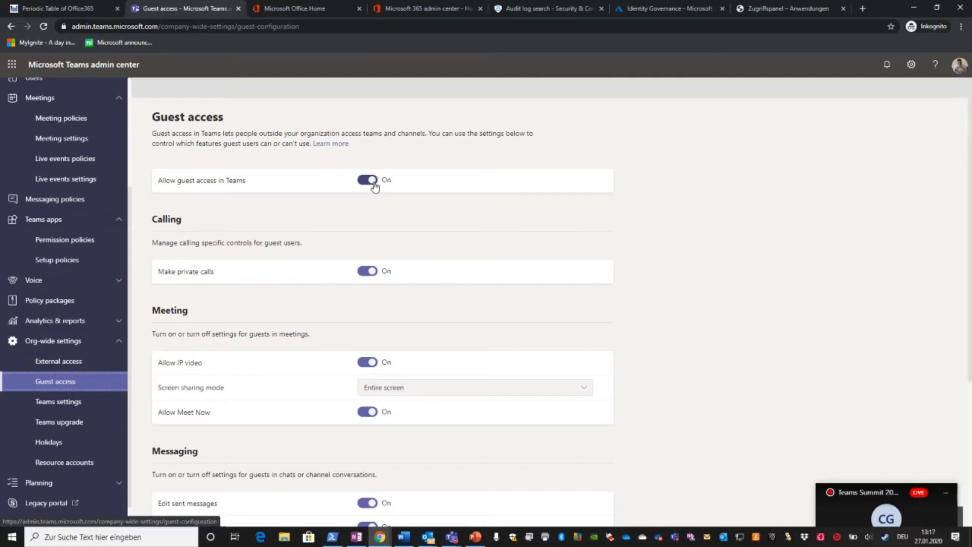
Step: In the org-wide Teams settings, turn off the Citrix files, DropBox, Box and Google Drive file storage options
click(49, 405)
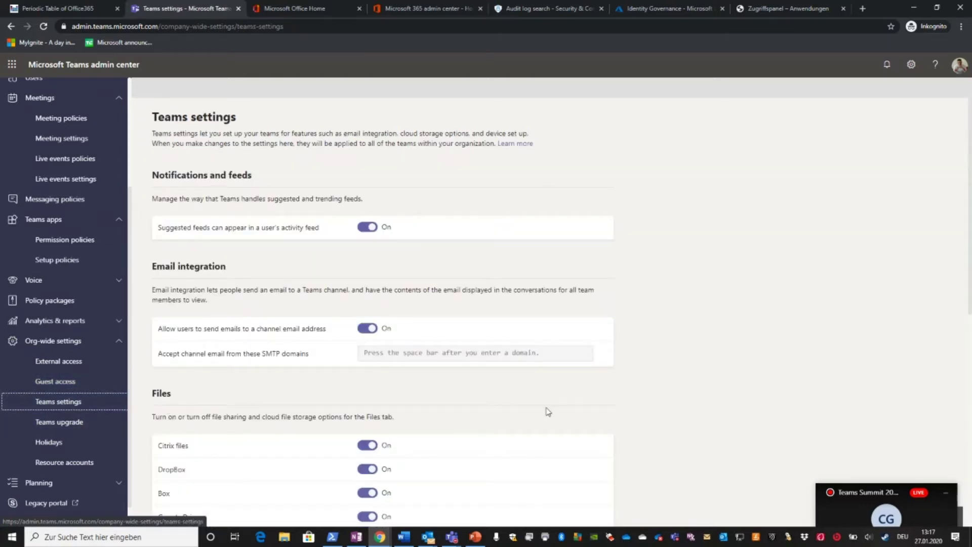
scroll(548, 411, down, 1)
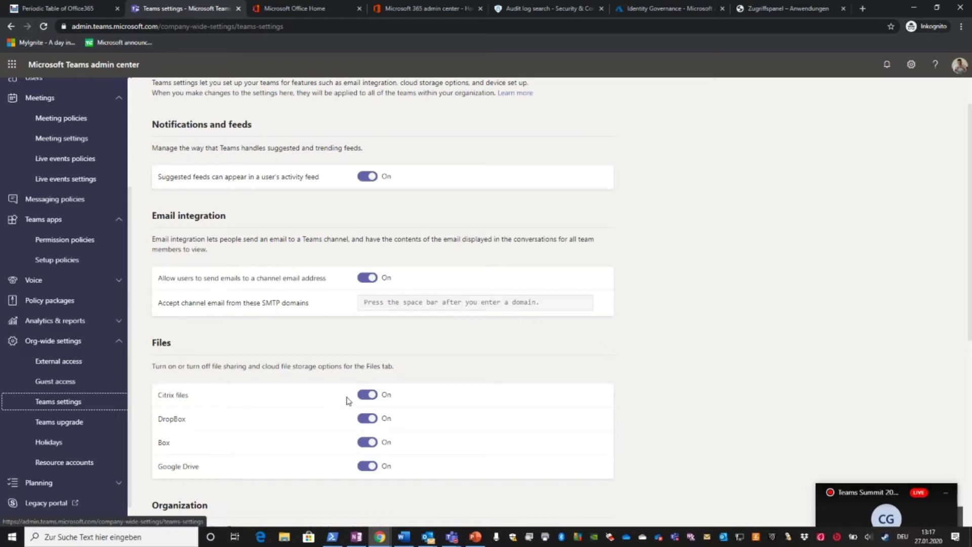
click(367, 395)
click(367, 419)
click(366, 442)
click(366, 466)
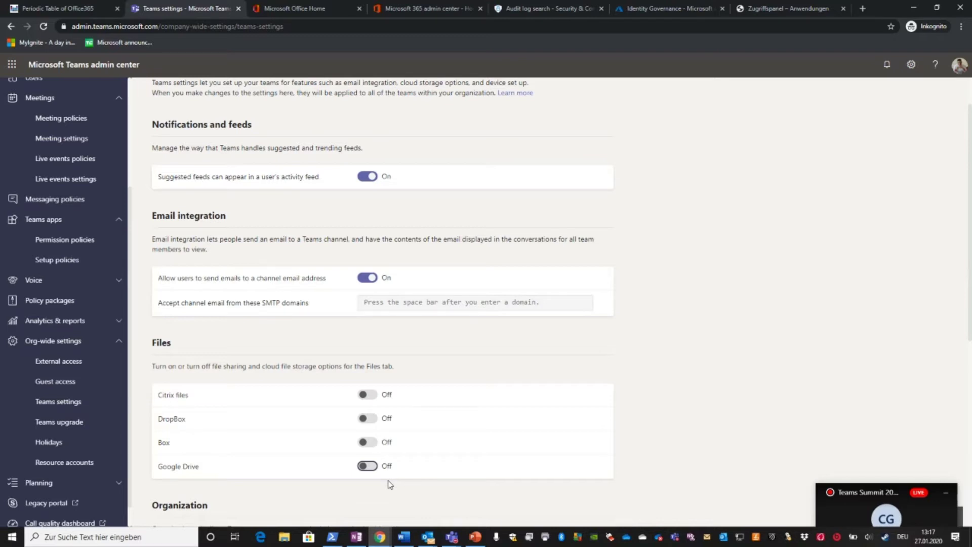
Step: Switch to PowerPoint and look through the slides from Information Protection Architecture in Microsoft Teams to Audit Log Search - Teams
click(475, 536)
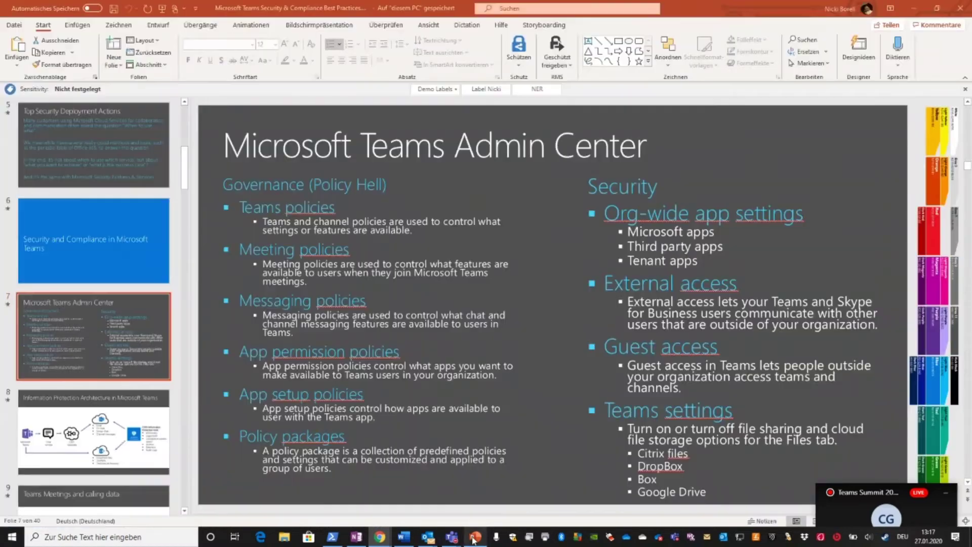
click(115, 428)
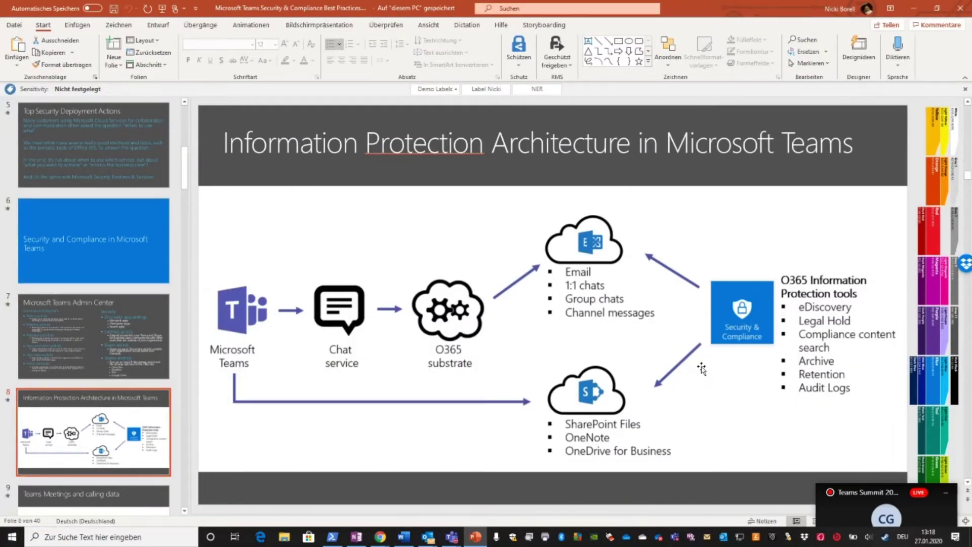
scroll(701, 367, down, 3)
scroll(701, 367, up, 1)
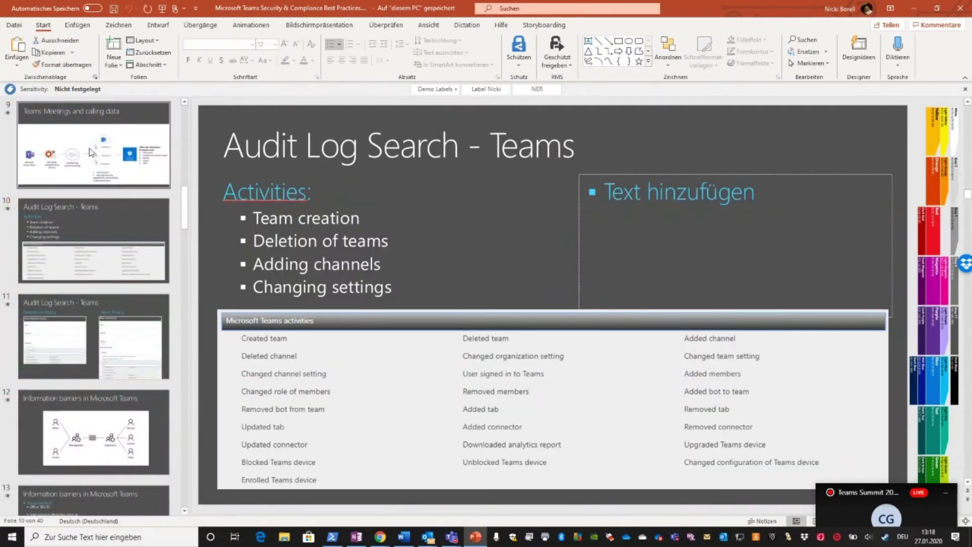
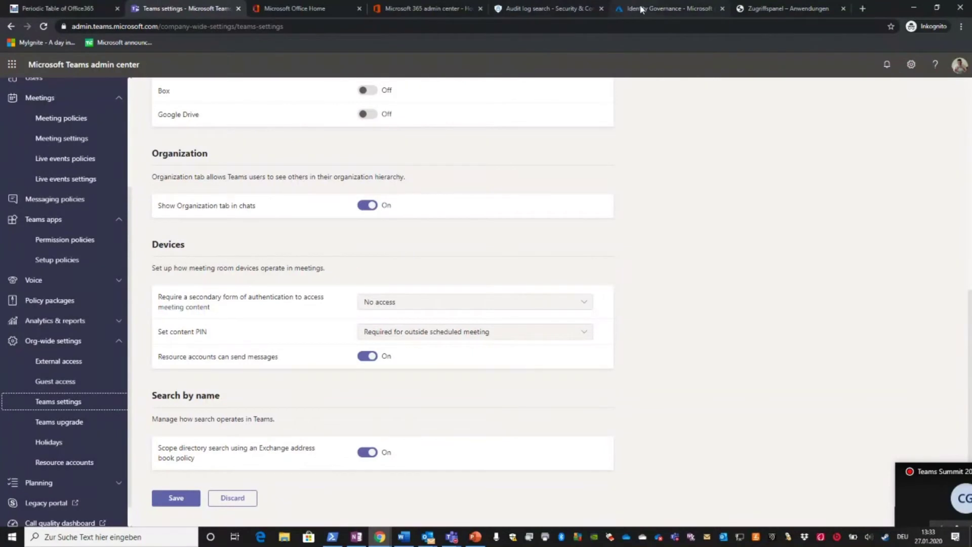
Step: Switch to Azure Identity Governance, start creating an access review, and examine its frequency options
click(642, 9)
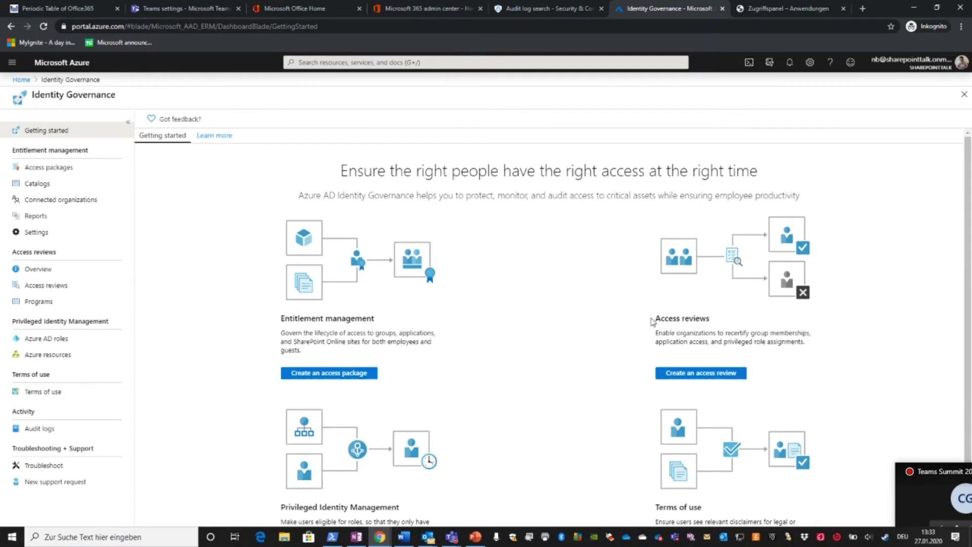
click(685, 377)
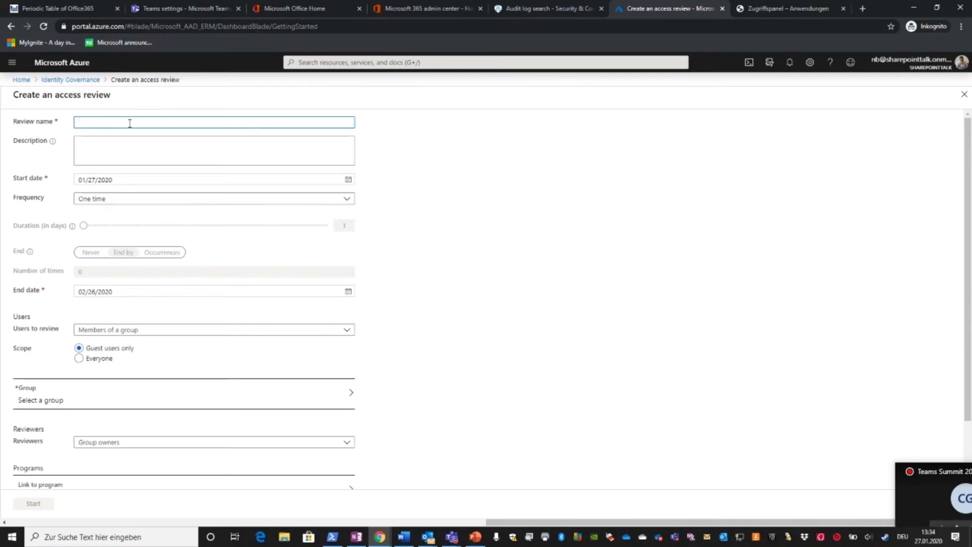
click(107, 201)
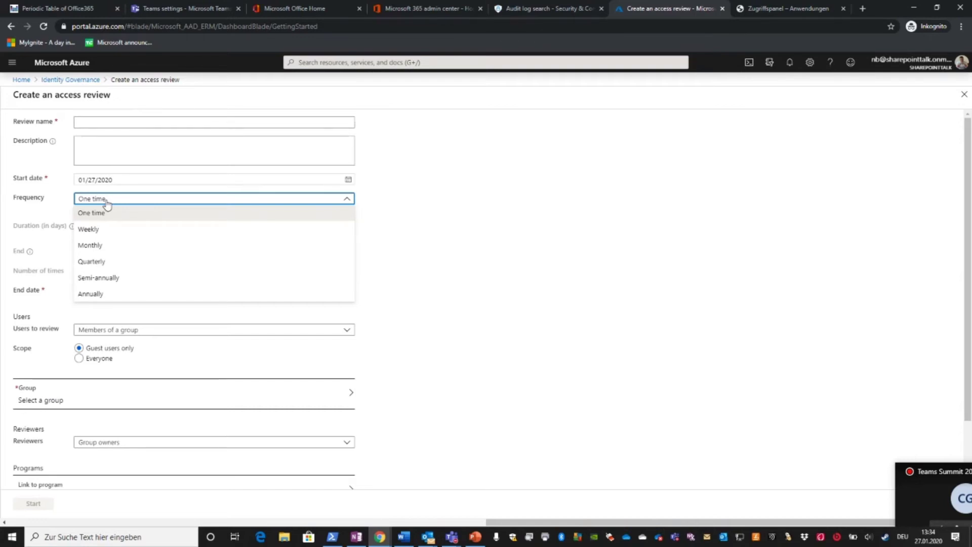
click(407, 240)
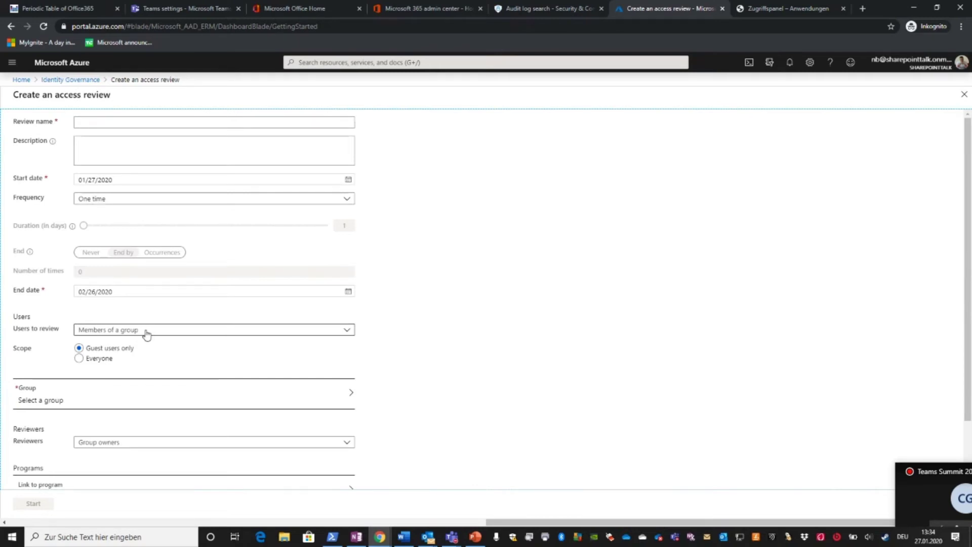
Step: Compare the Everyone and Guest users only scopes, keep Guest users only, and view the groups available for the access review
click(80, 362)
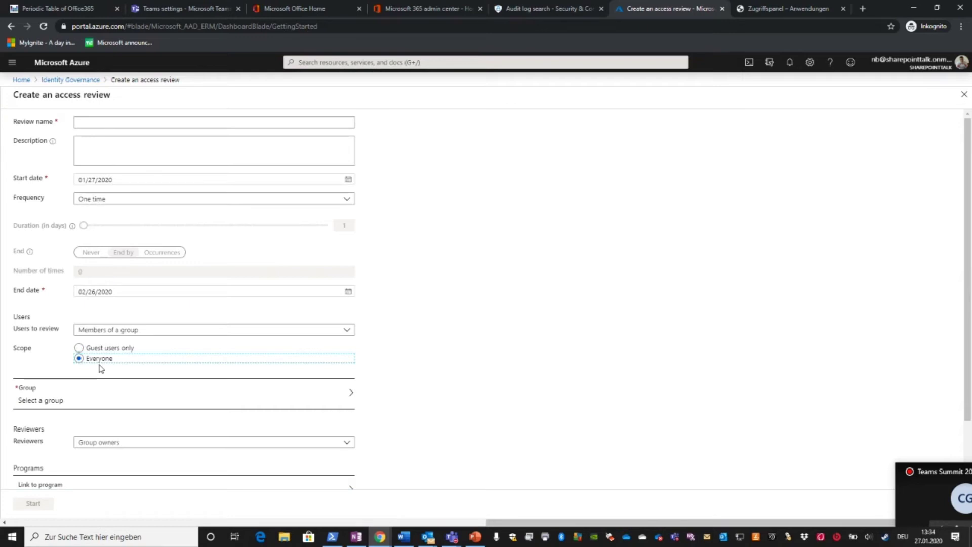
click(99, 349)
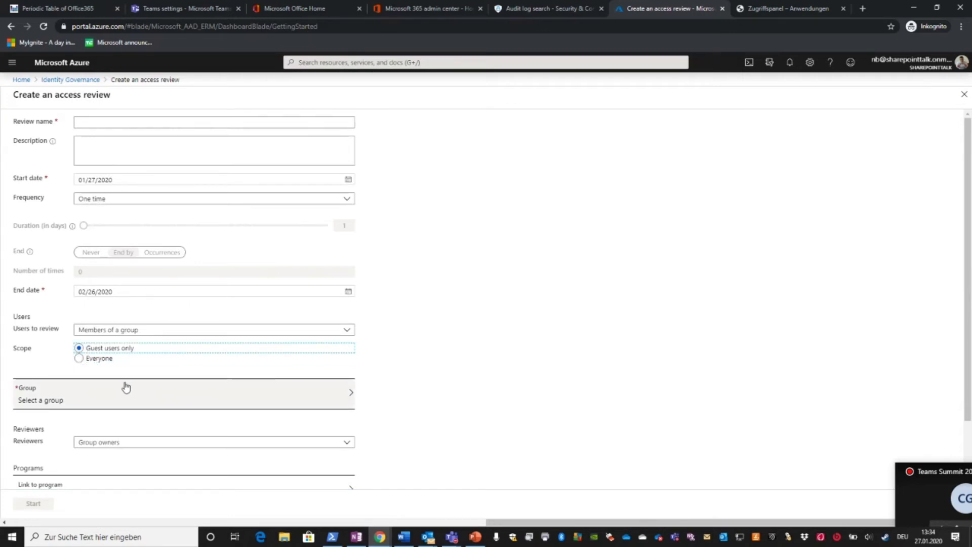
click(147, 390)
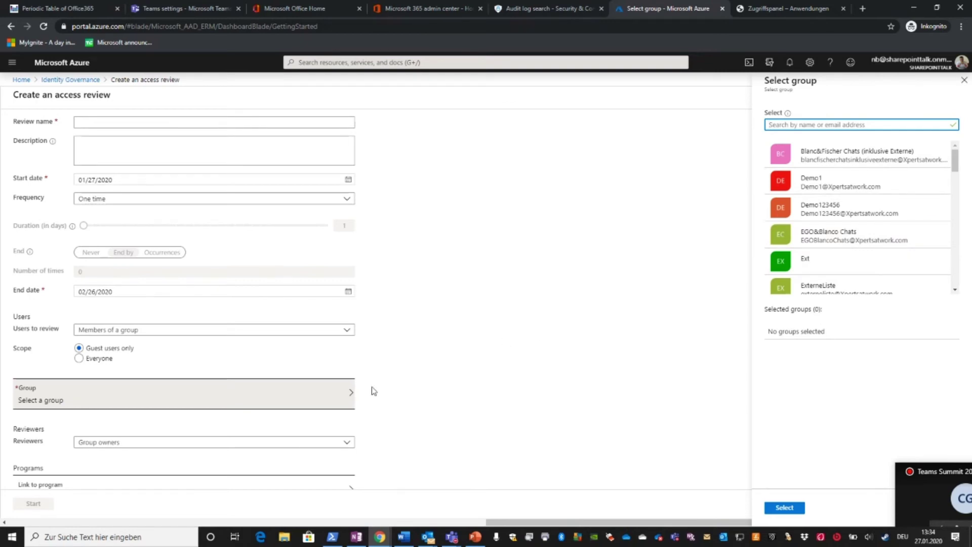
Step: Examine the reviewer options, keep Group owners, and view the programs the access review can be linked to
scroll(283, 414, down, 2)
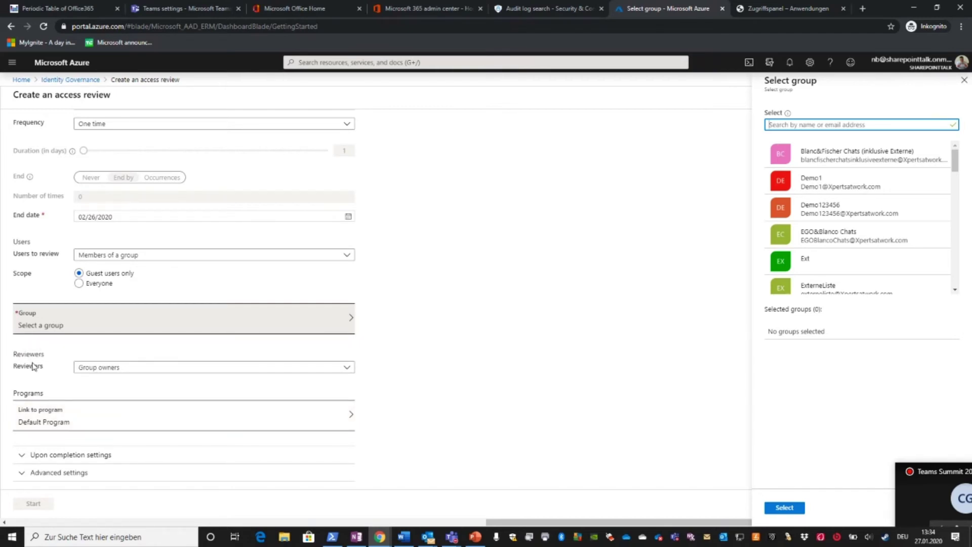
click(120, 368)
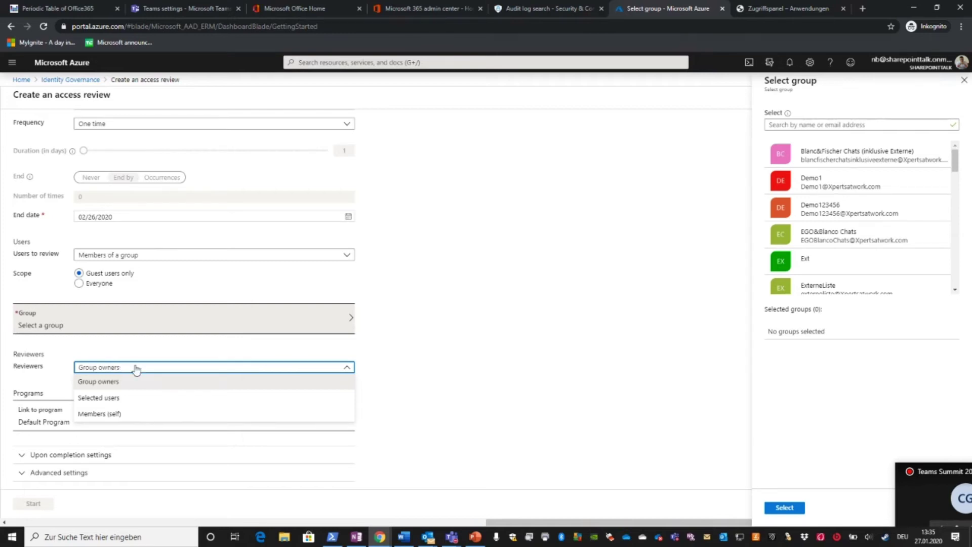
click(299, 381)
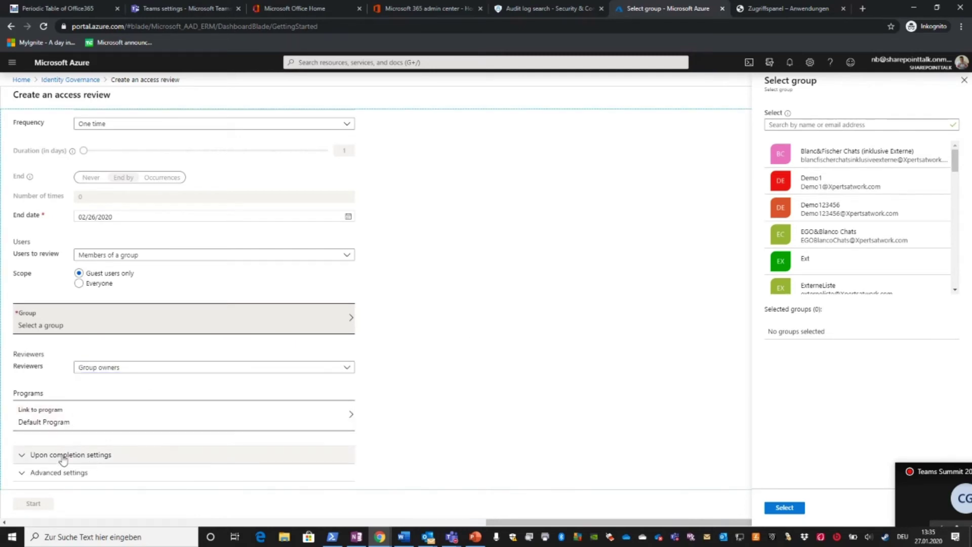
click(308, 428)
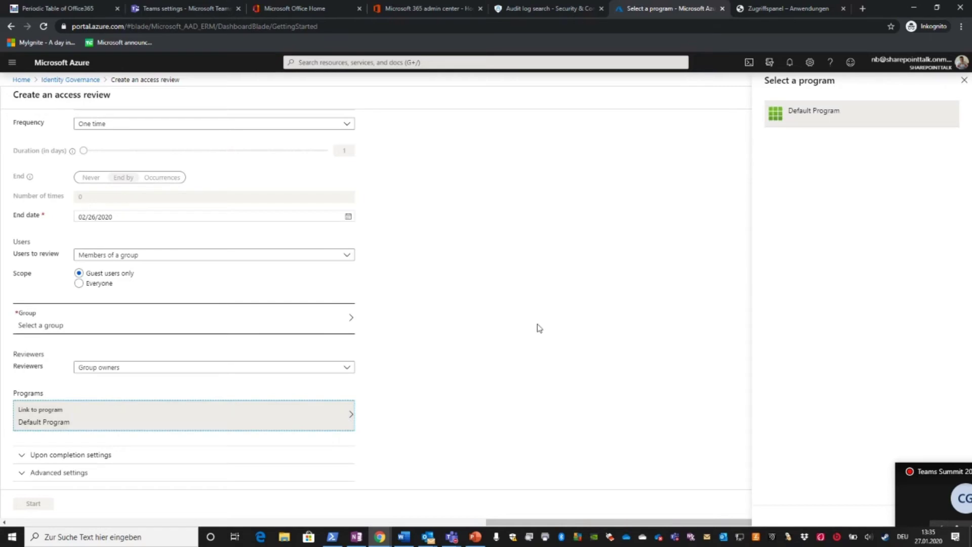
Step: Expand the upon completion settings and examine the options for when reviewers don't respond
click(92, 460)
scroll(101, 458, down, 1)
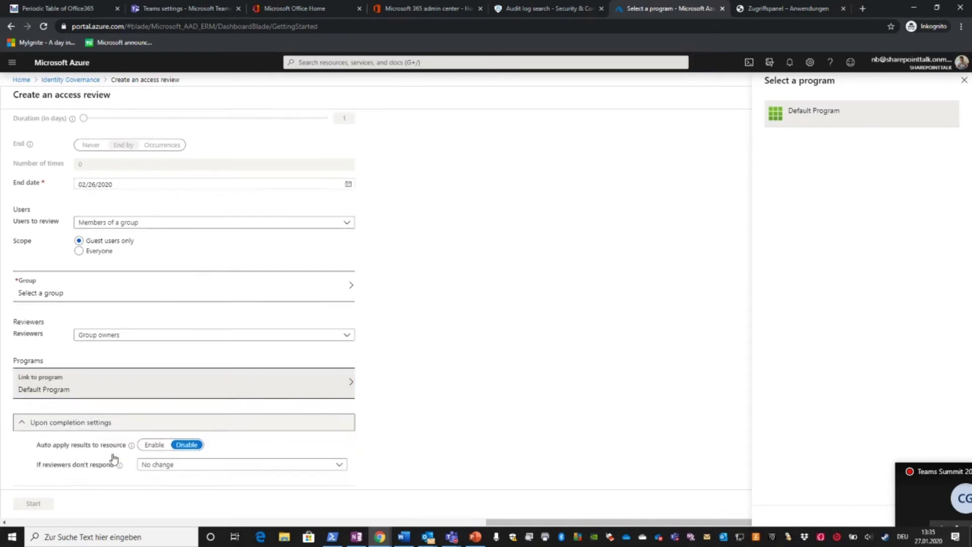
click(185, 450)
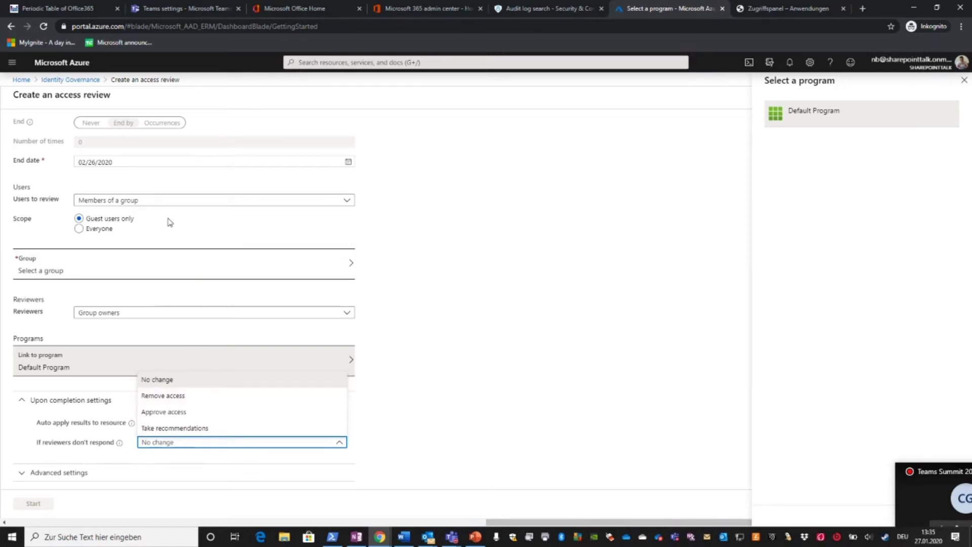
Step: Examine the choices for users to review and recheck the available reviewer types
click(107, 202)
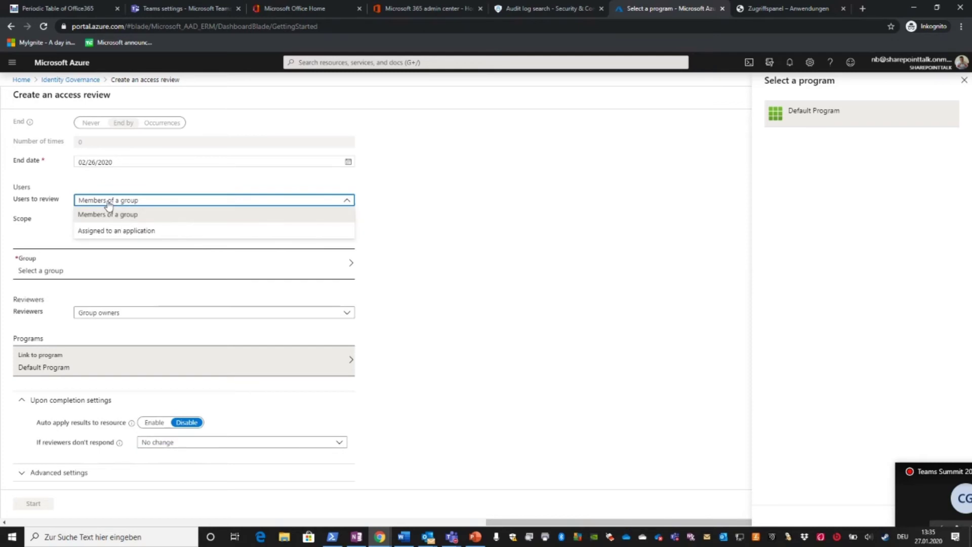
click(497, 238)
click(198, 314)
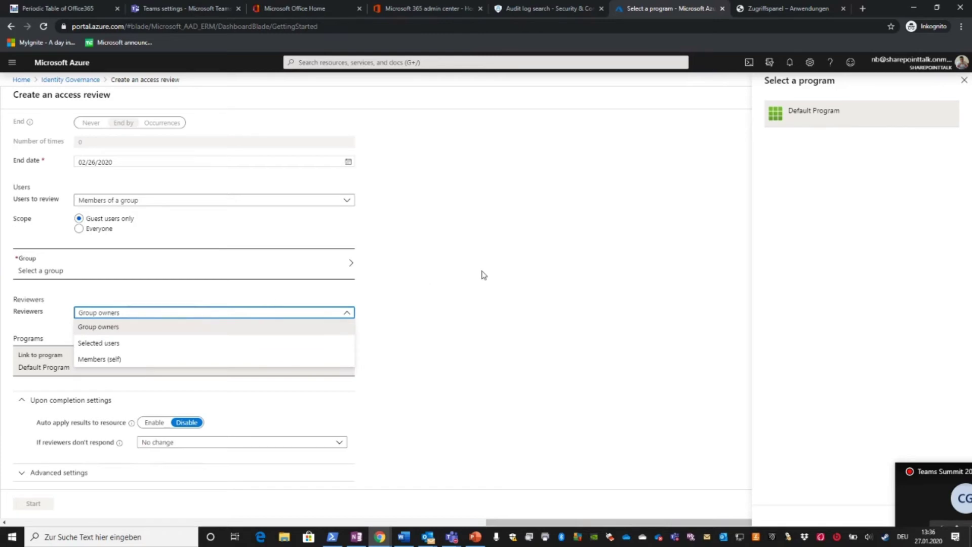
Step: Switch to the access panel's Demo review and select the listed guest user for review
click(780, 10)
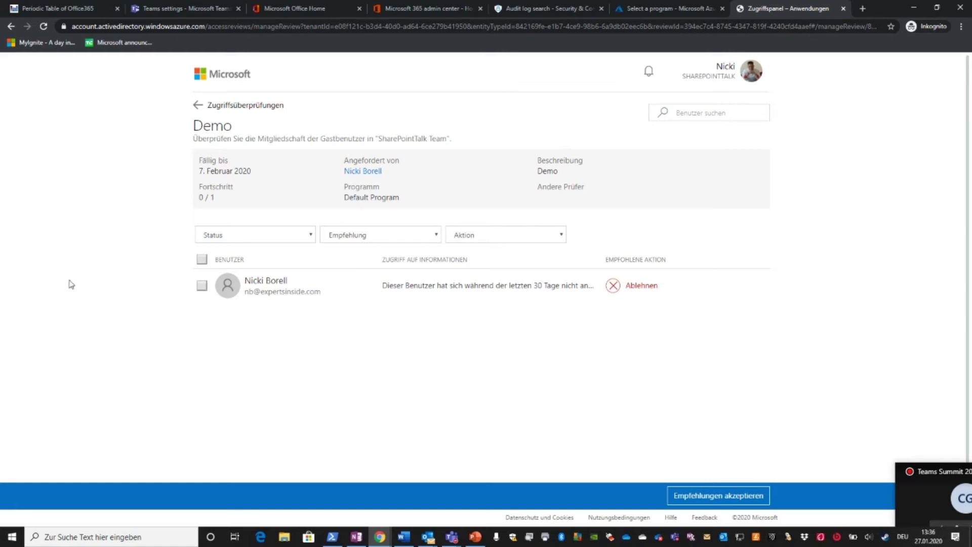
click(202, 287)
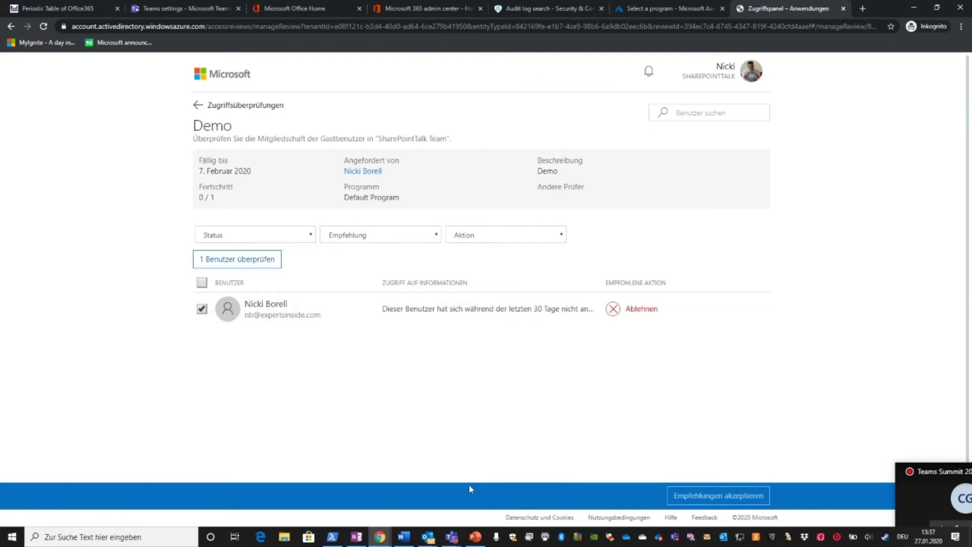
Step: Switch to PowerPoint and start the slide show from the IF/THEN conditional access slide
click(476, 536)
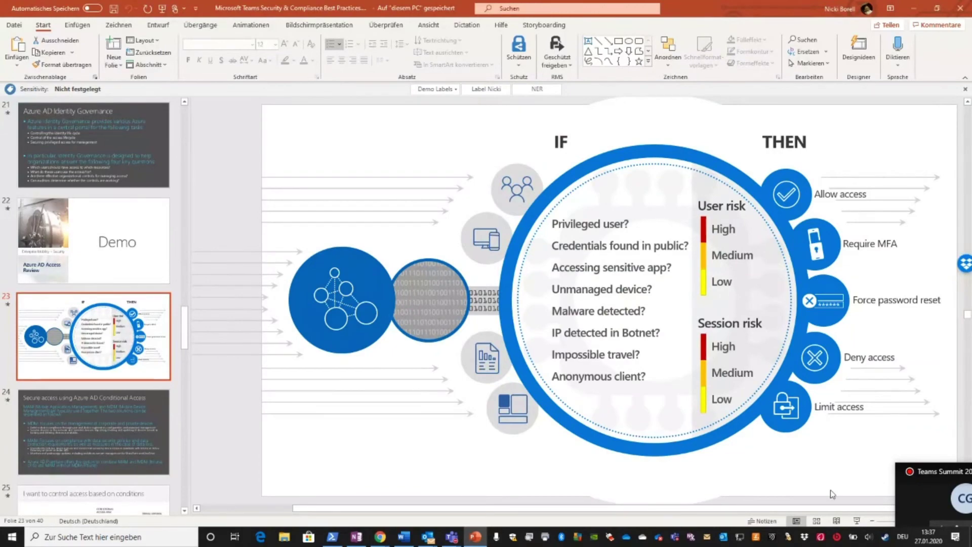
click(856, 517)
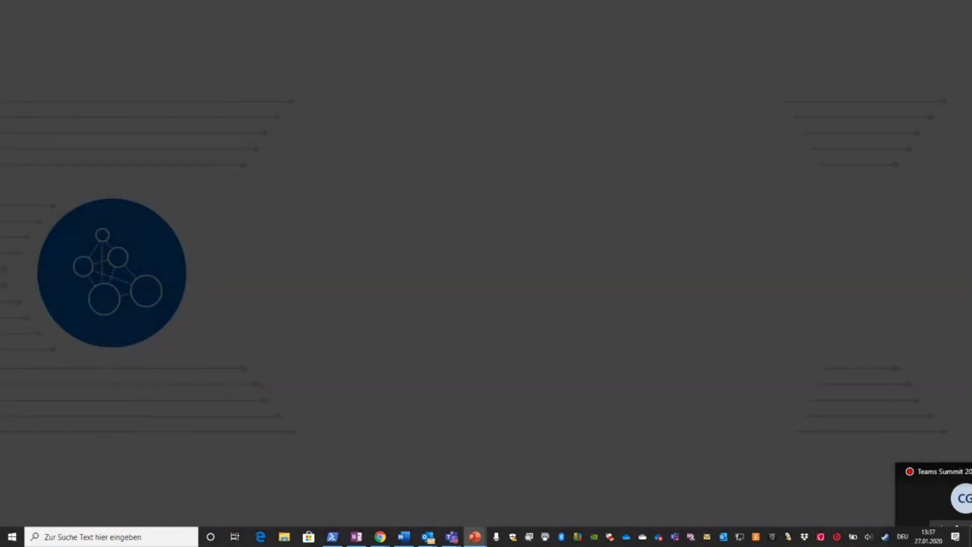